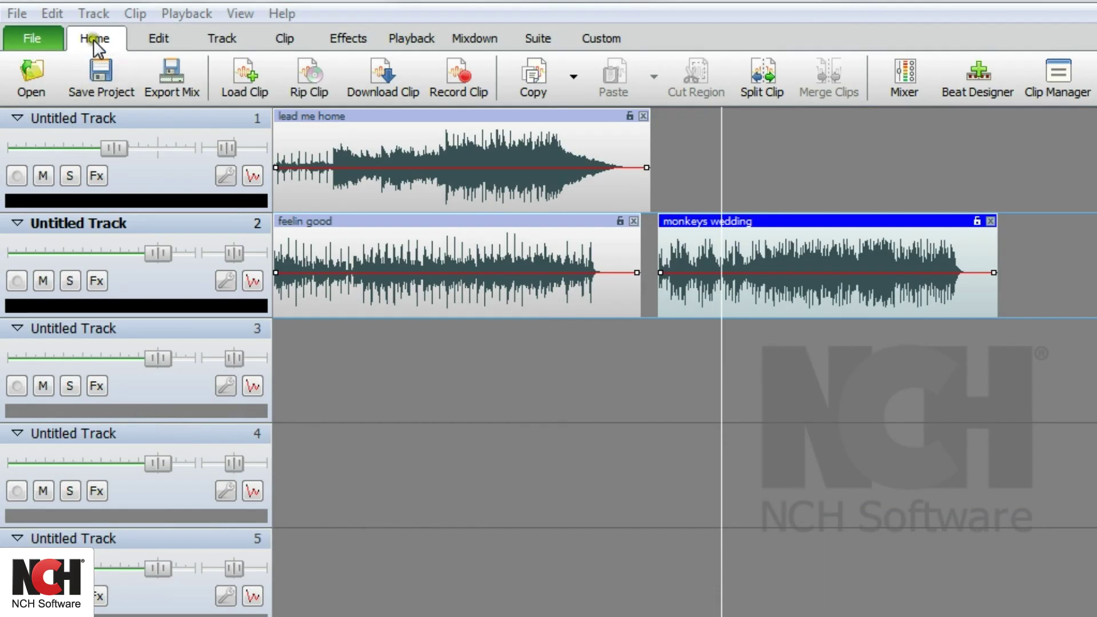
Step: Bring track 1's volume down to -14 dB and pan it slightly left
left_click(95, 40)
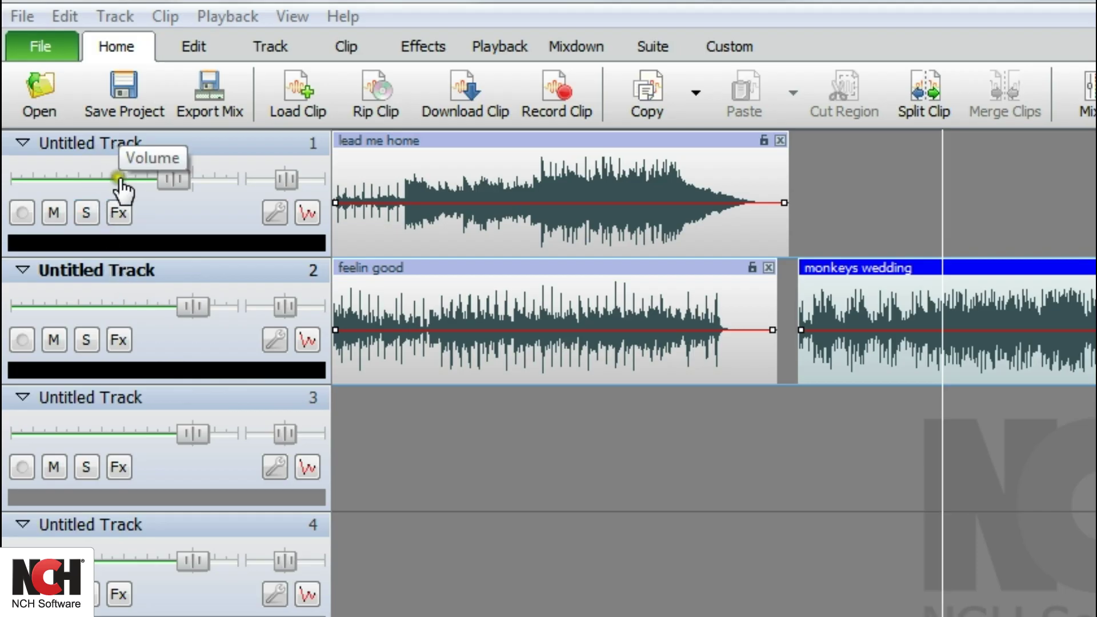
mouse_move(162, 188)
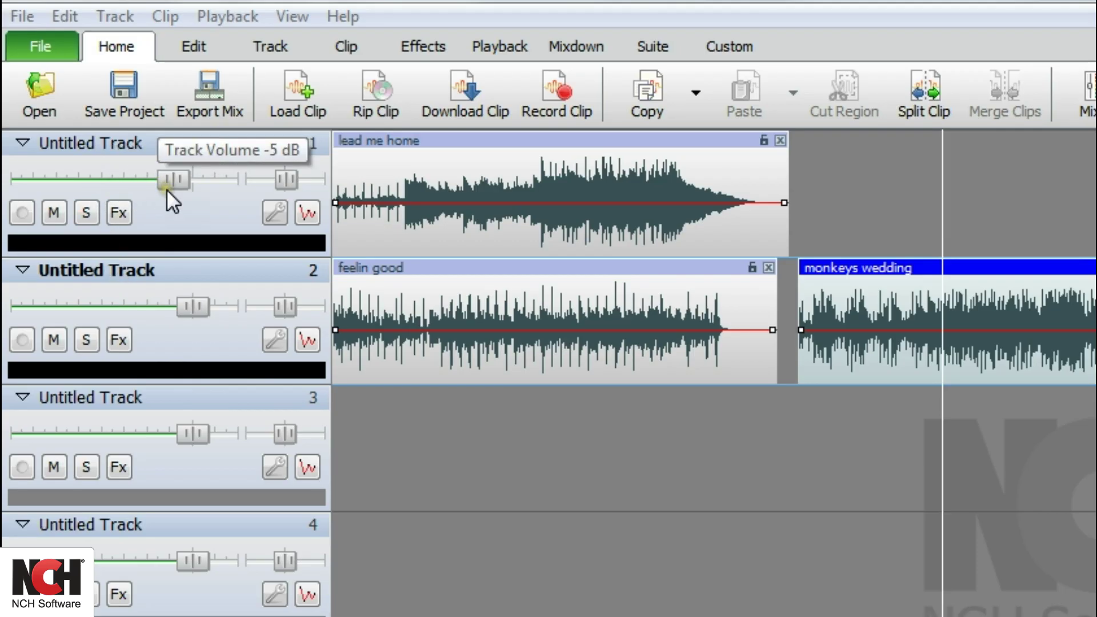
left_click_drag(167, 186, 139, 182)
mouse_move(286, 183)
left_mouse_down()
mouse_move(292, 193)
mouse_move(279, 193)
left_mouse_up()
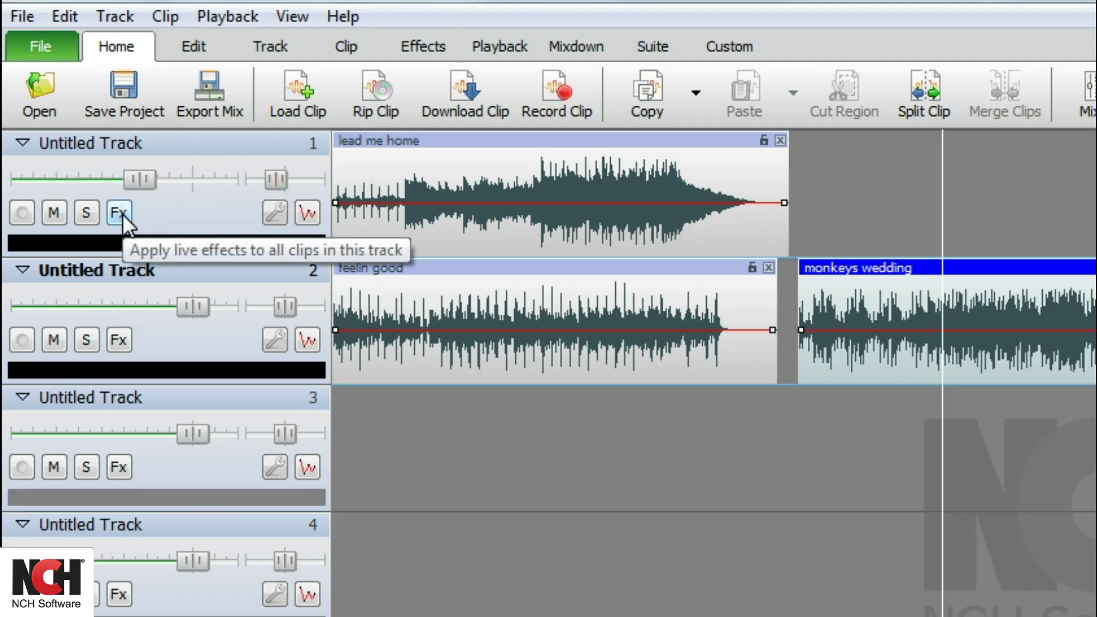
Step: Select the lead me home, feelin good and monkeys wedding clips in turn
left_click(191, 224)
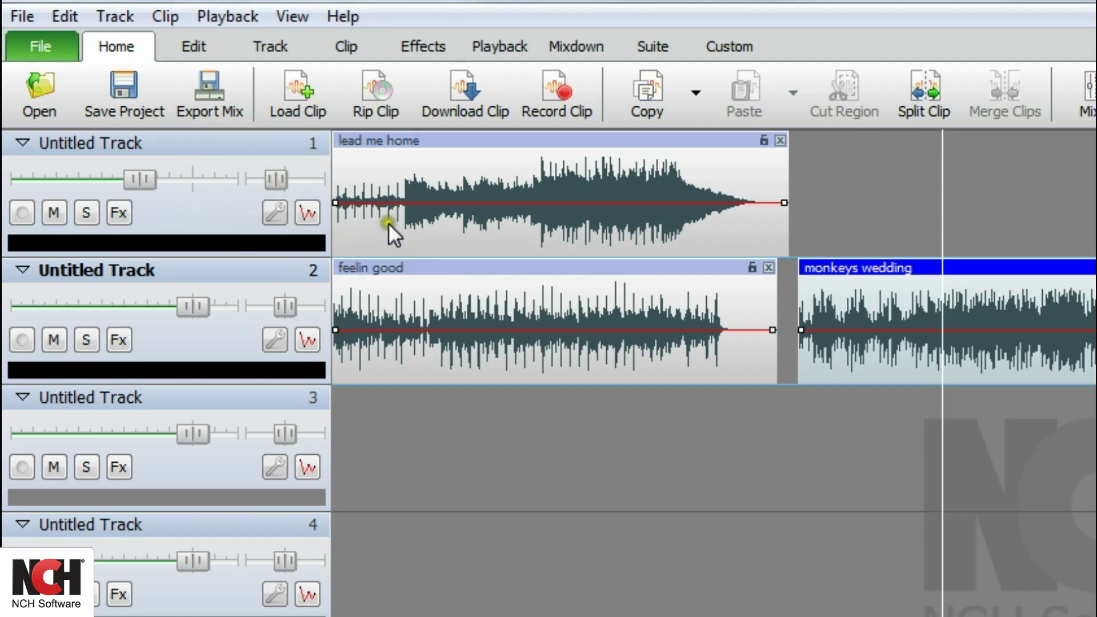
left_click(467, 163)
left_click(530, 314)
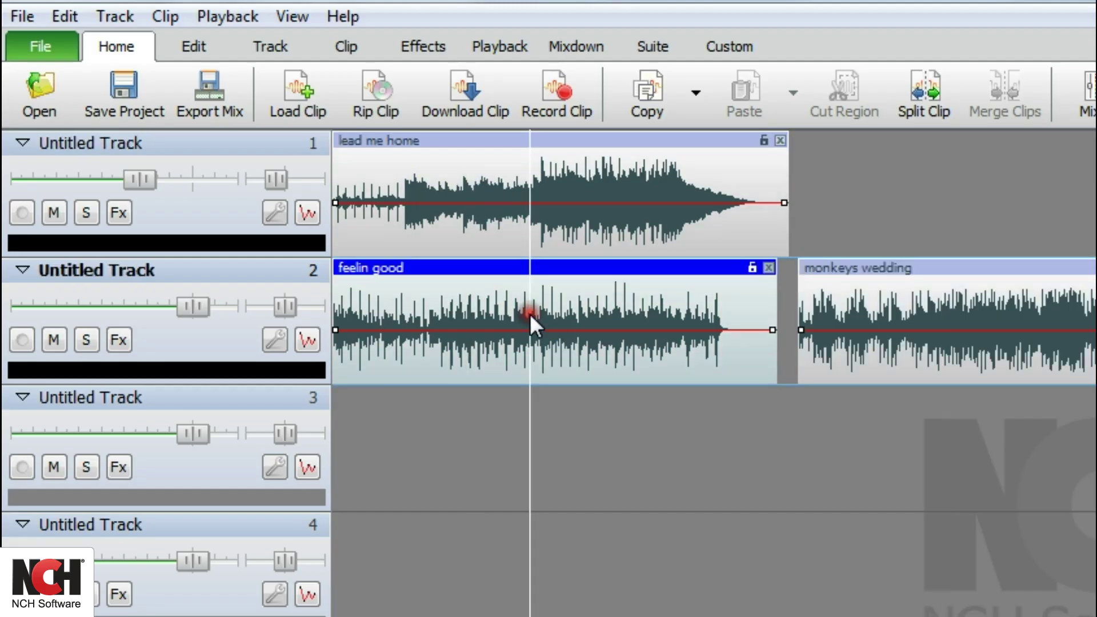
left_click(875, 315)
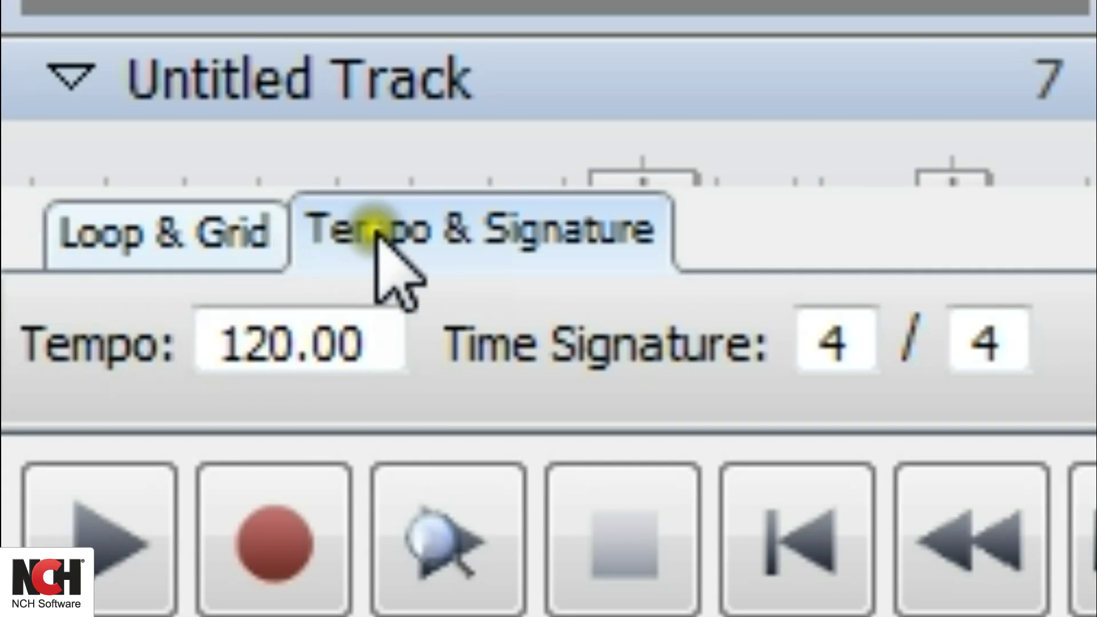
left_click(165, 237)
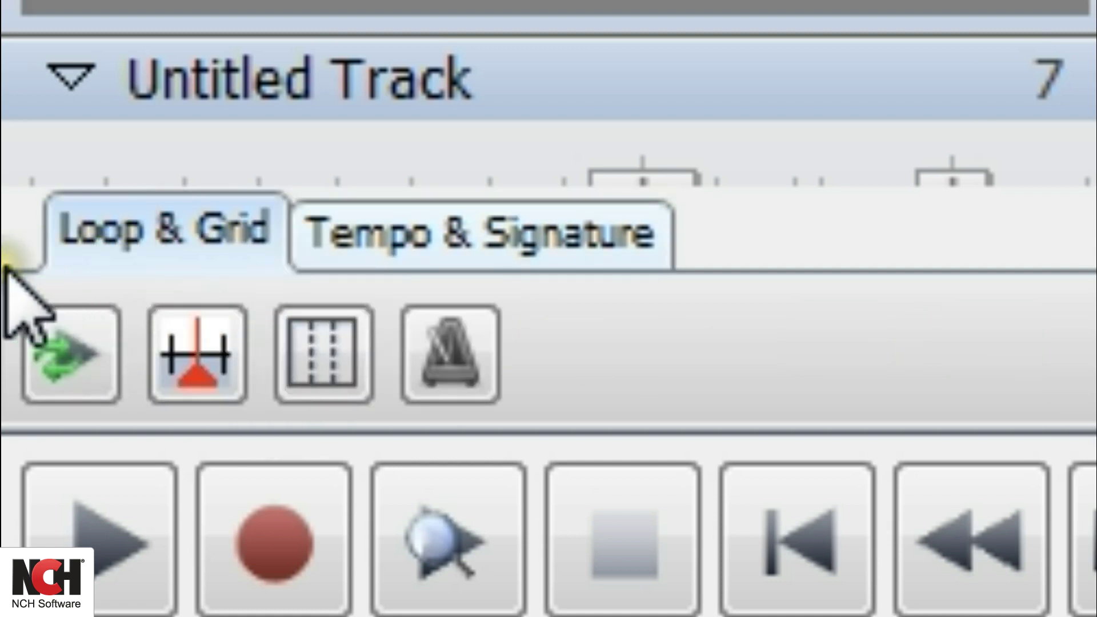
left_click(38, 401)
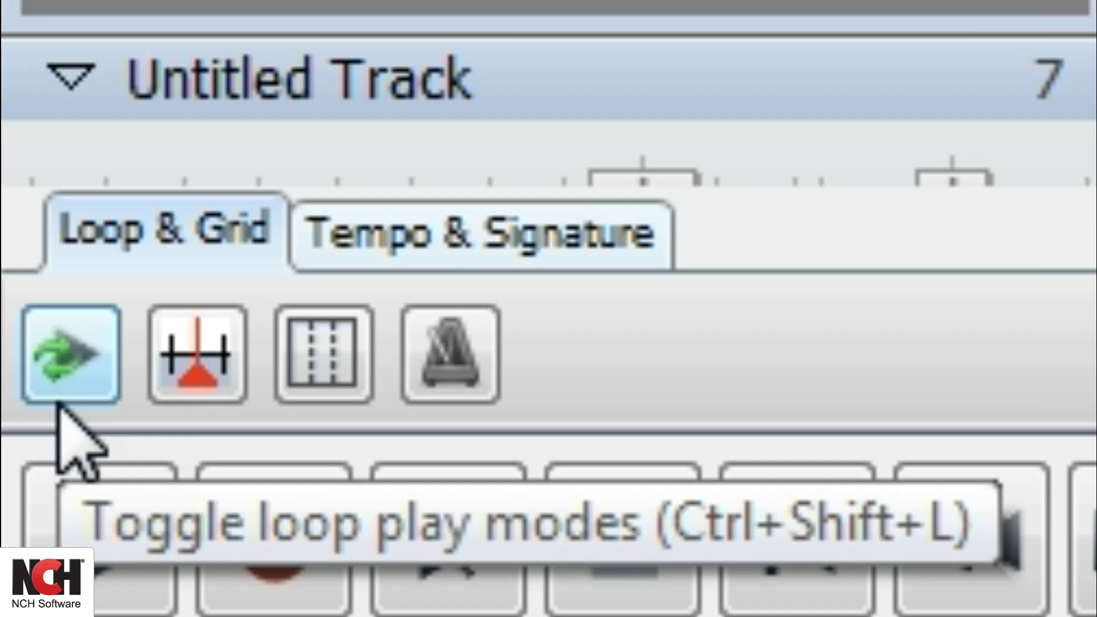
left_click(212, 384)
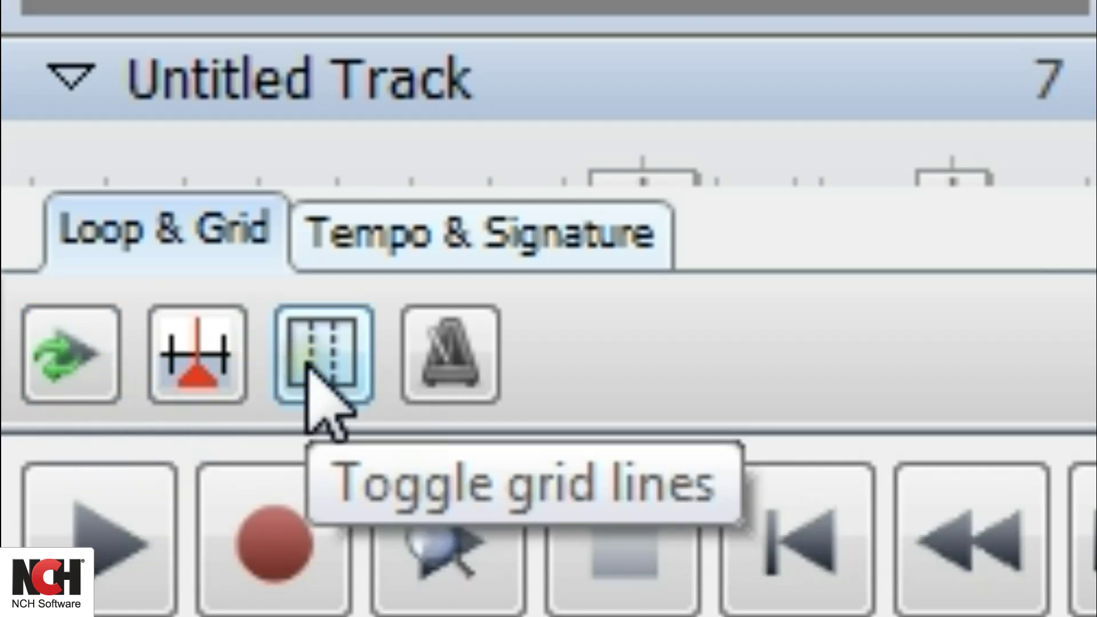
left_click(420, 362)
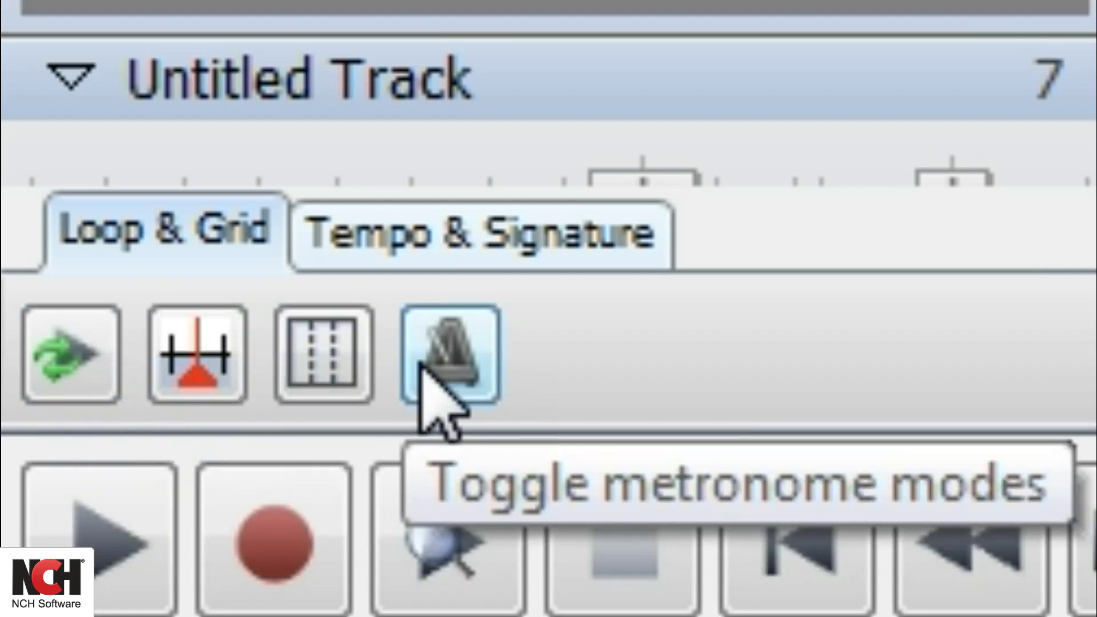
left_click(450, 234)
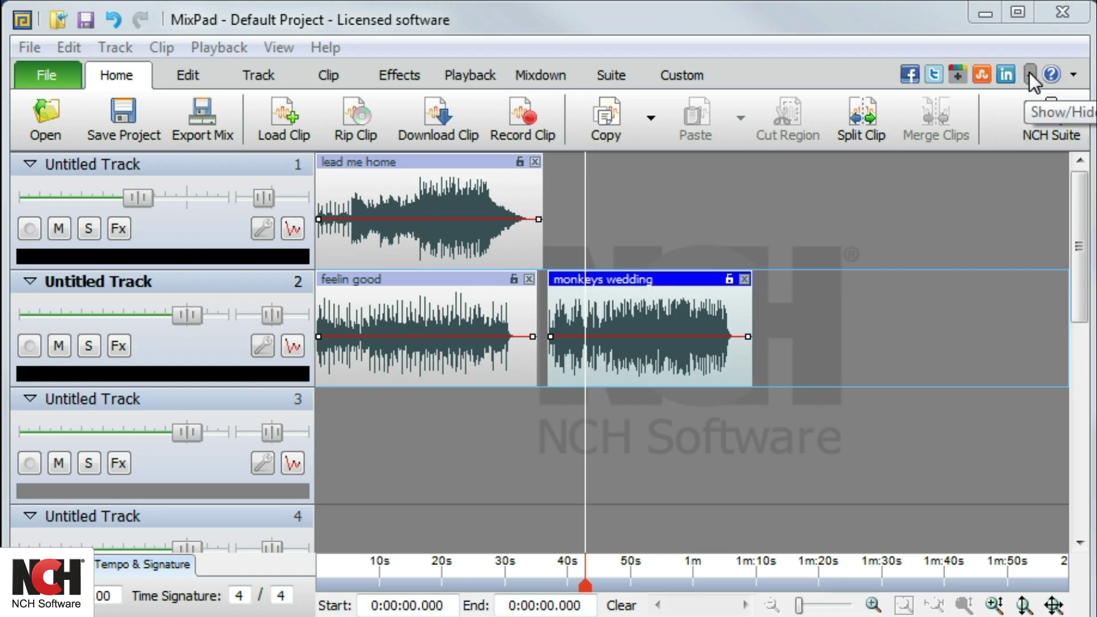
Step: Hide and restore the classic menu bar twice, then show the Explorer Bar from View
left_click(1030, 72)
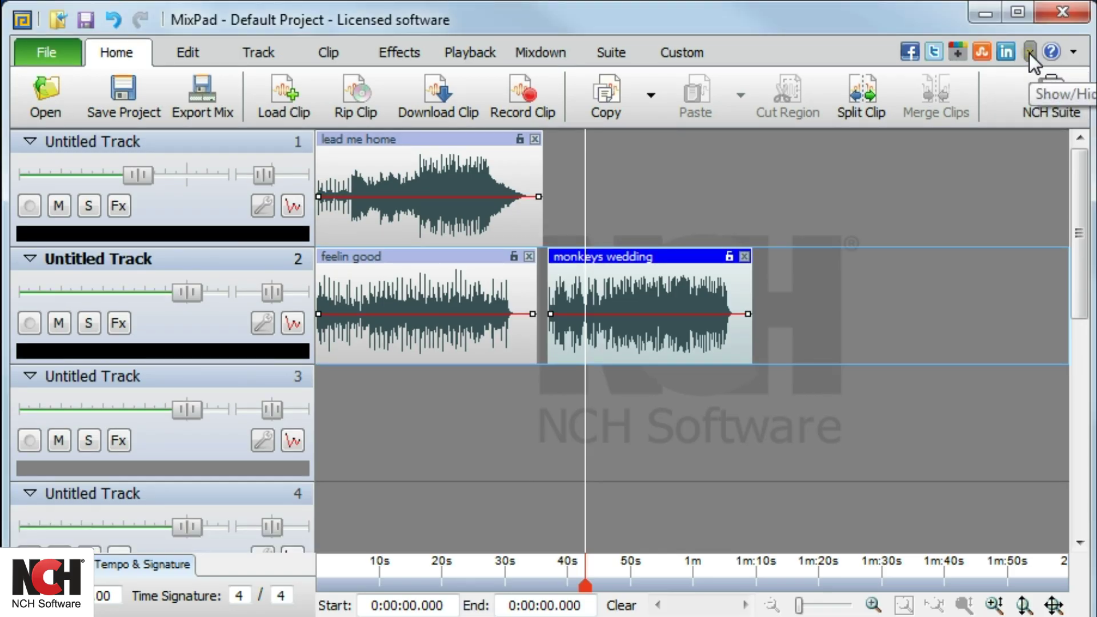
left_click(1029, 53)
left_click(1030, 74)
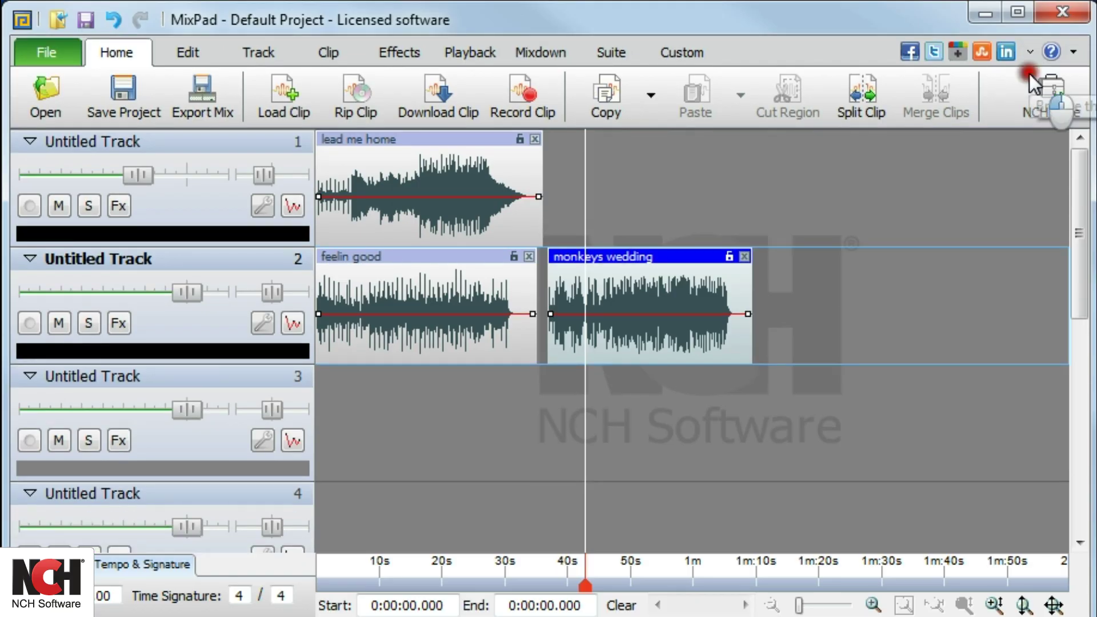
left_click(1032, 56)
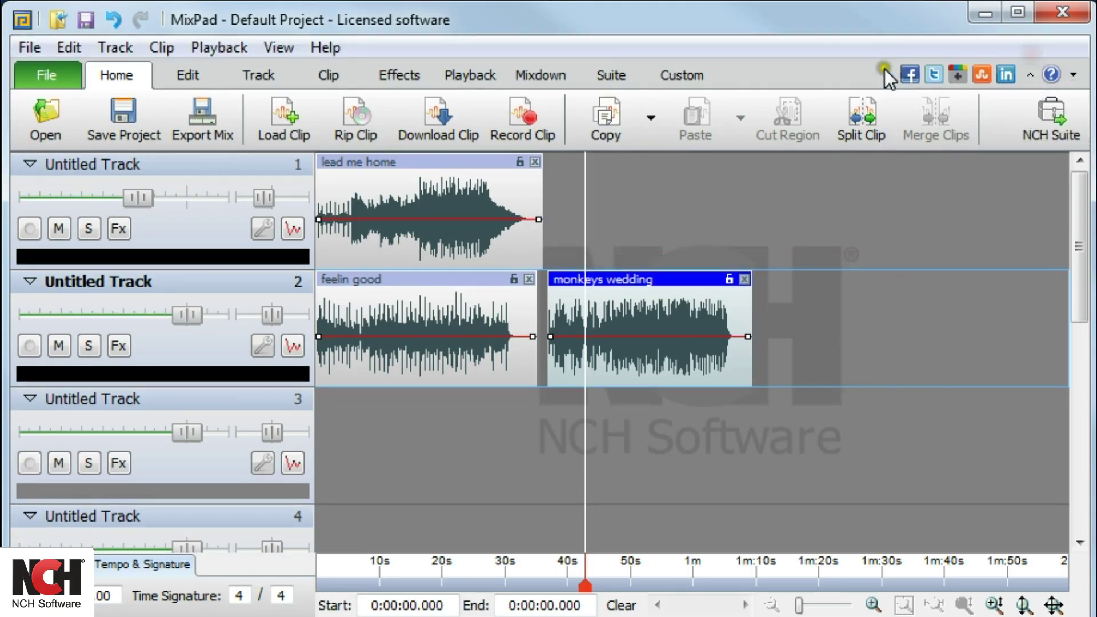
left_click(284, 53)
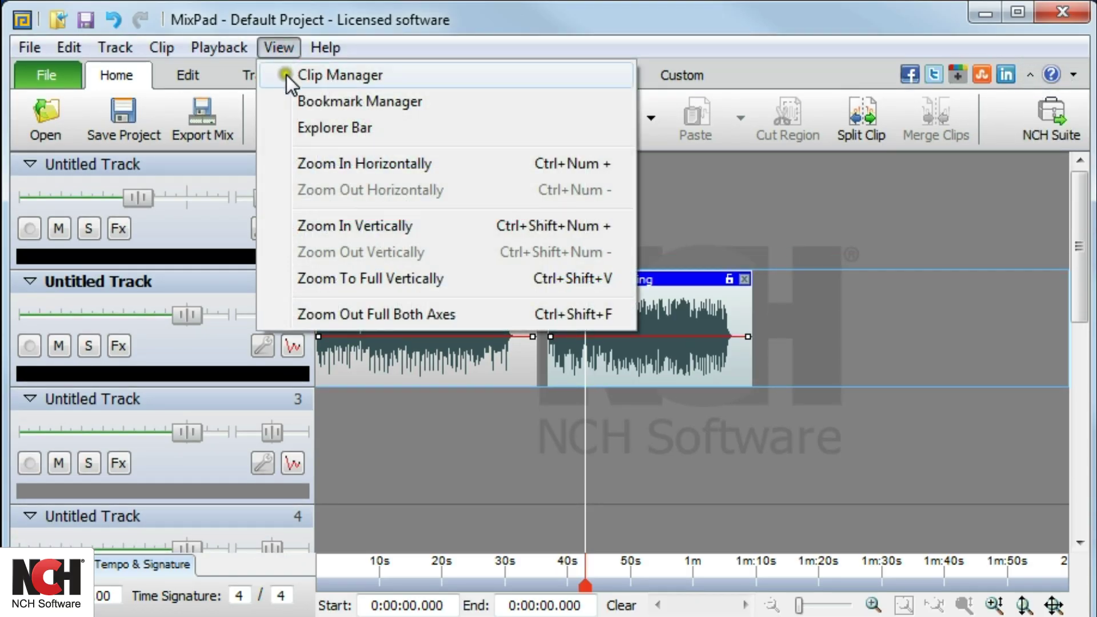
left_click(327, 138)
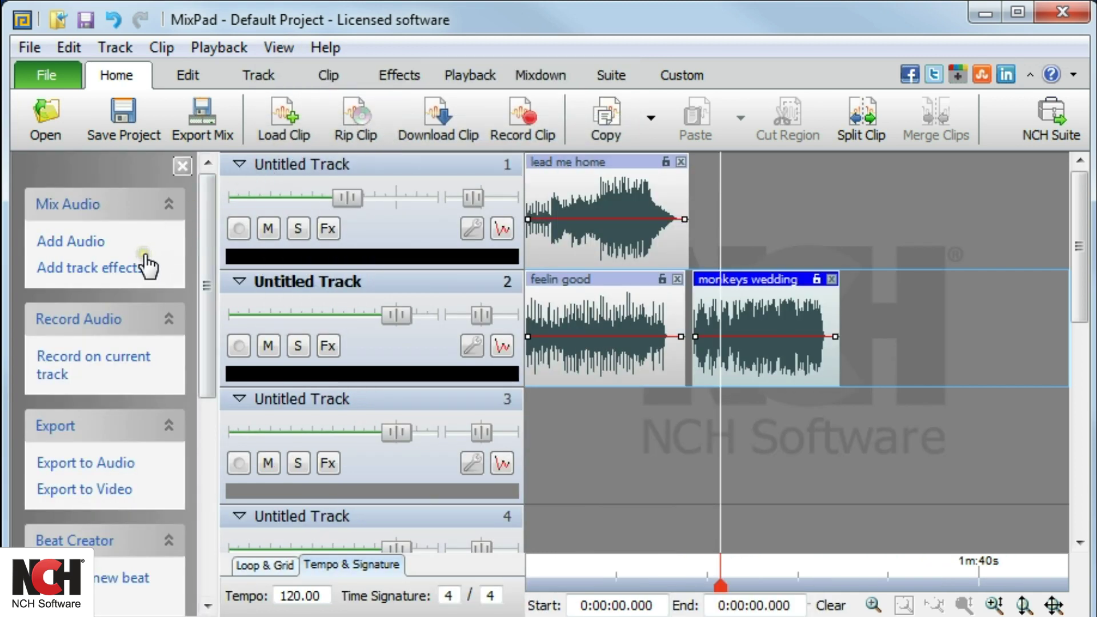
Step: Close the Explorer Bar and look through the Edit tools, ending on the Track tab
left_click(183, 166)
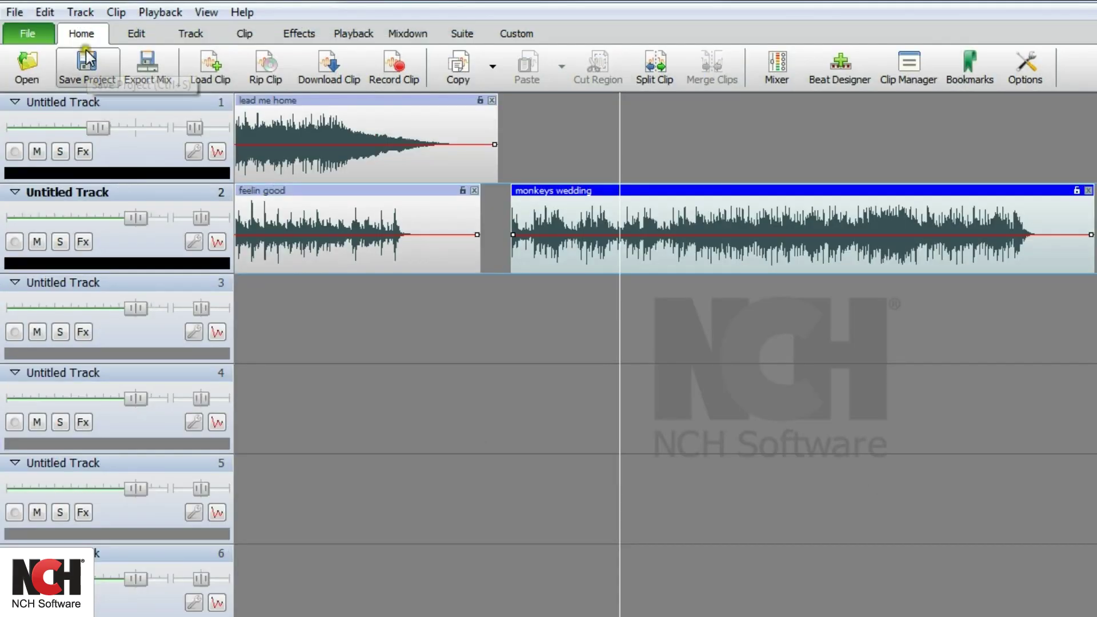
left_click(128, 34)
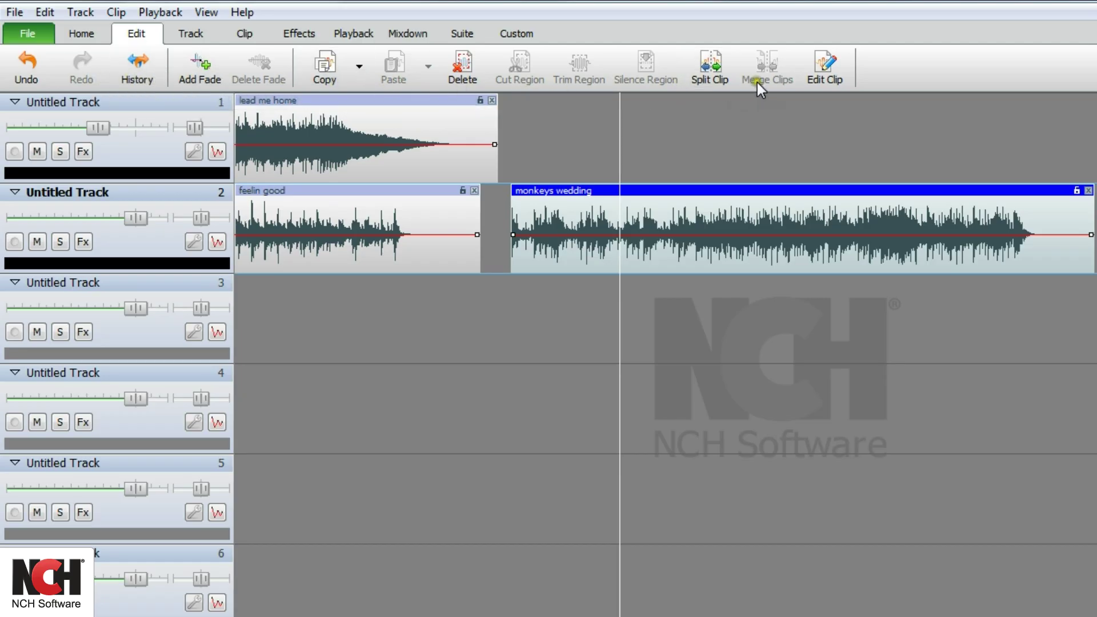
left_click(198, 39)
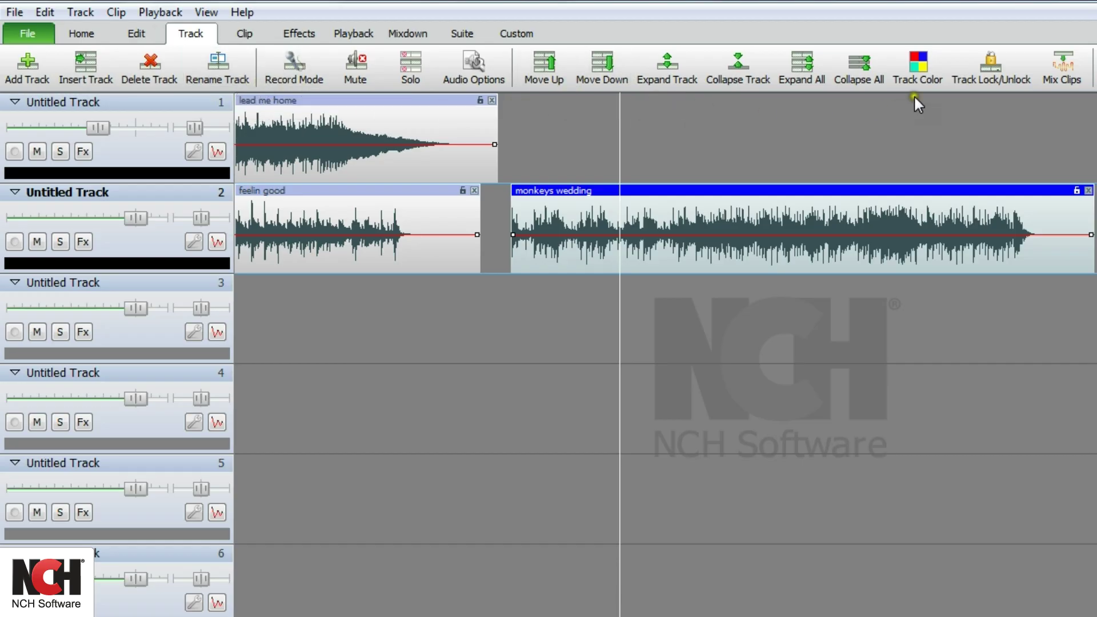
Step: Browse the Clip and Effects tabs, ending on the Playback controls
left_click(256, 33)
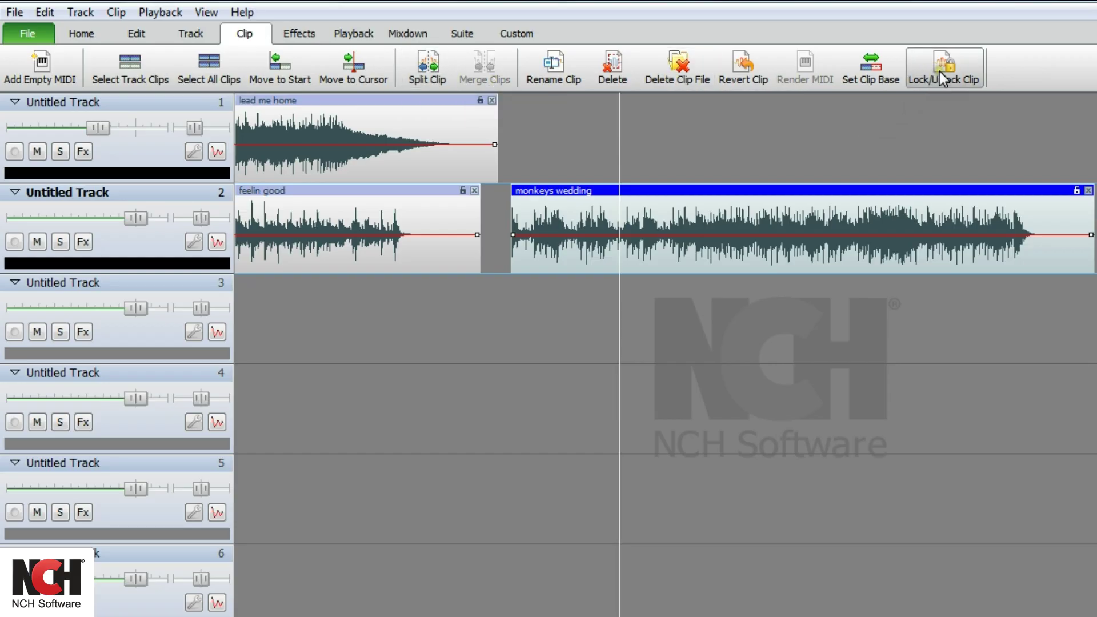
left_click(314, 38)
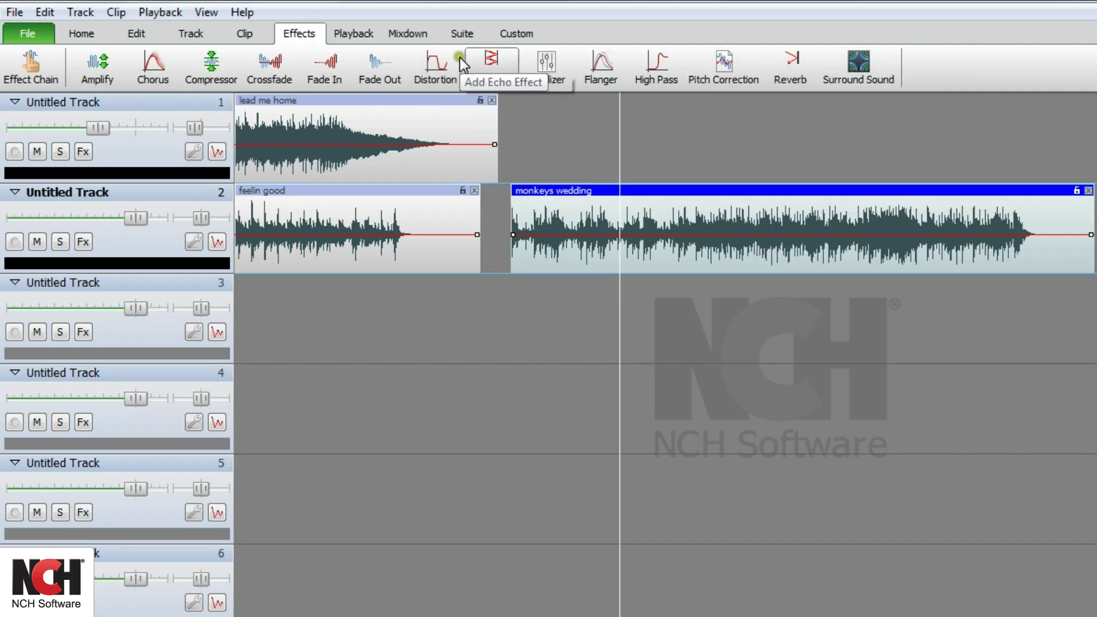
left_click(353, 34)
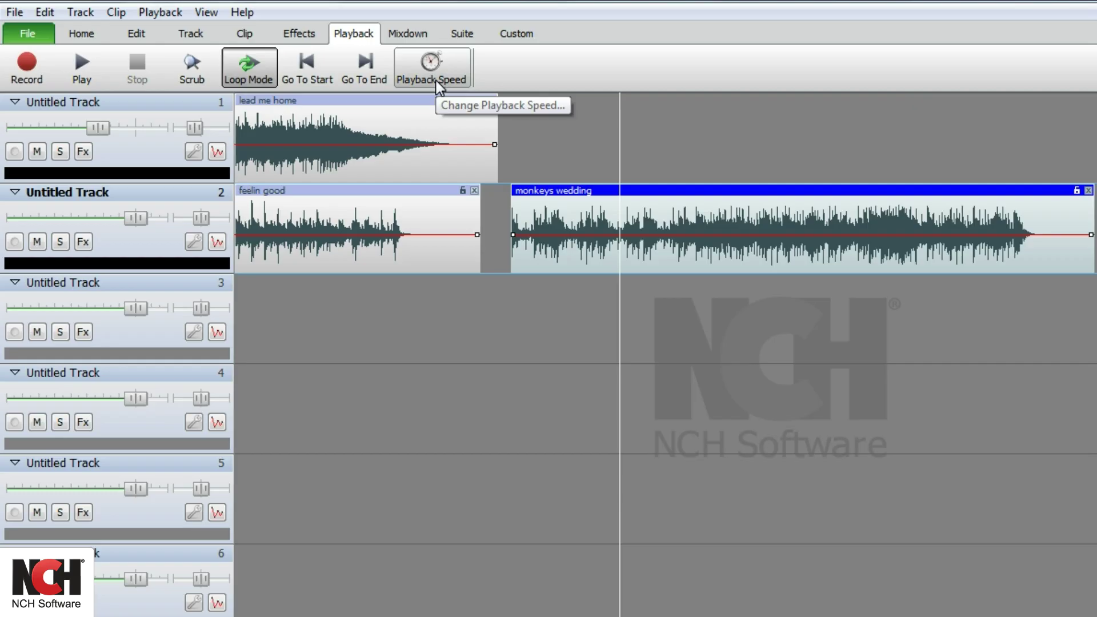
Step: View the Mixdown and Suite tabs, ending on the empty Custom tab
left_click(408, 32)
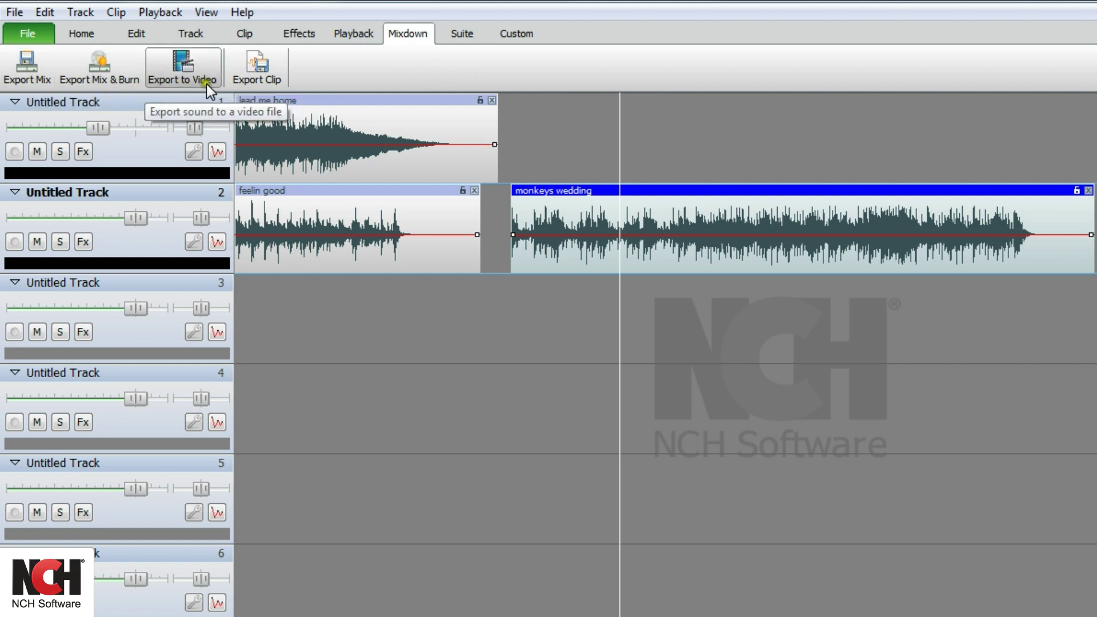
left_click(469, 25)
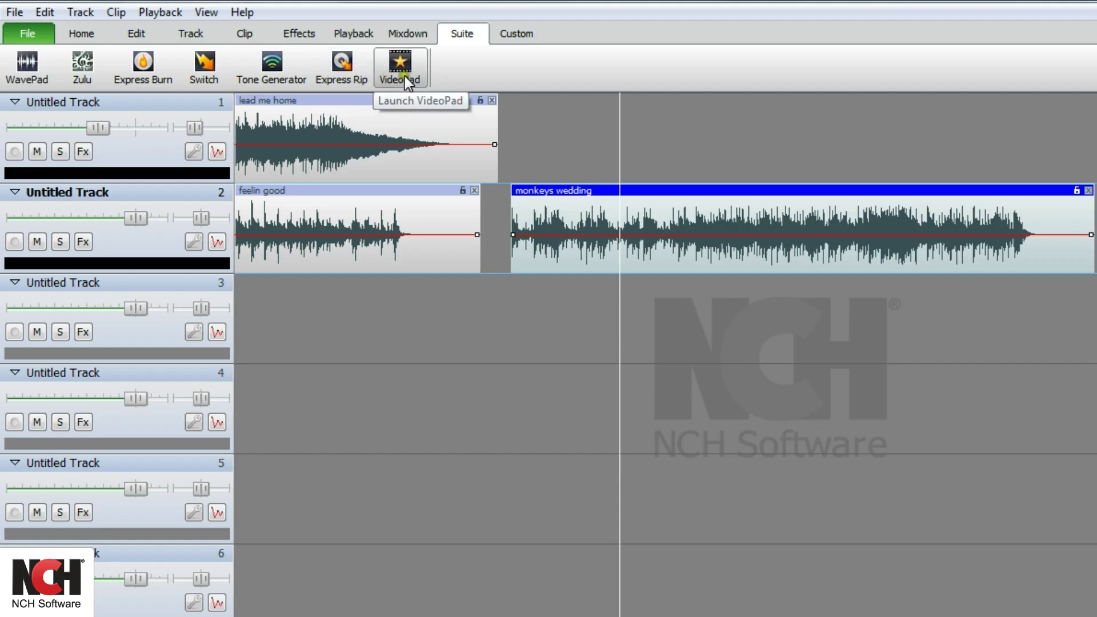
left_click(508, 37)
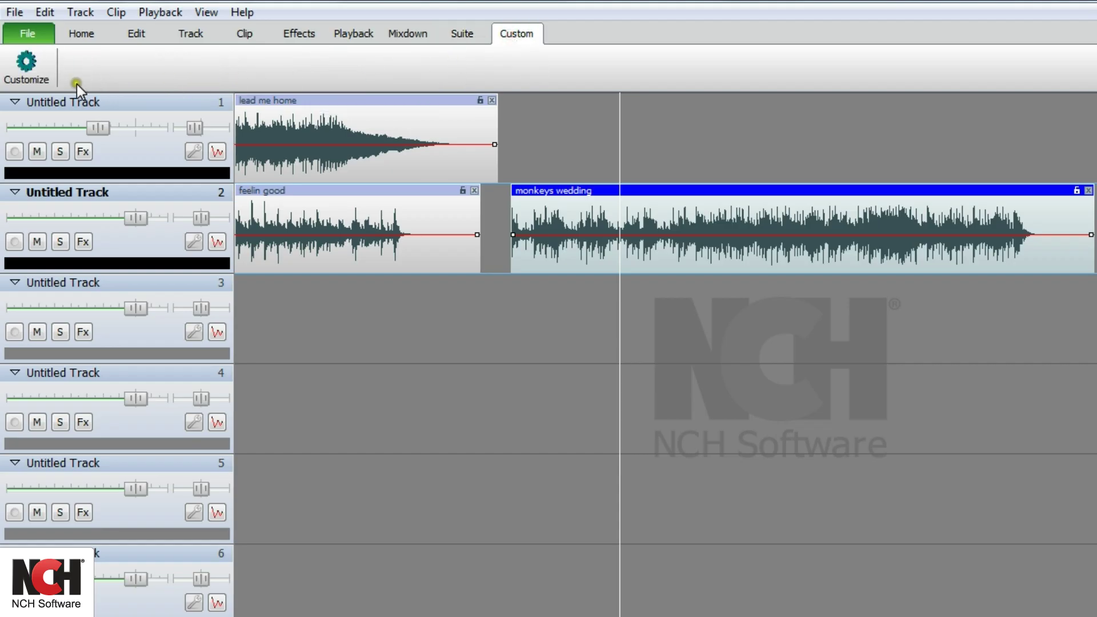
Step: Tick Rip Clip and Download Clip in Customize Tool Tab and confirm with OK
left_click(31, 80)
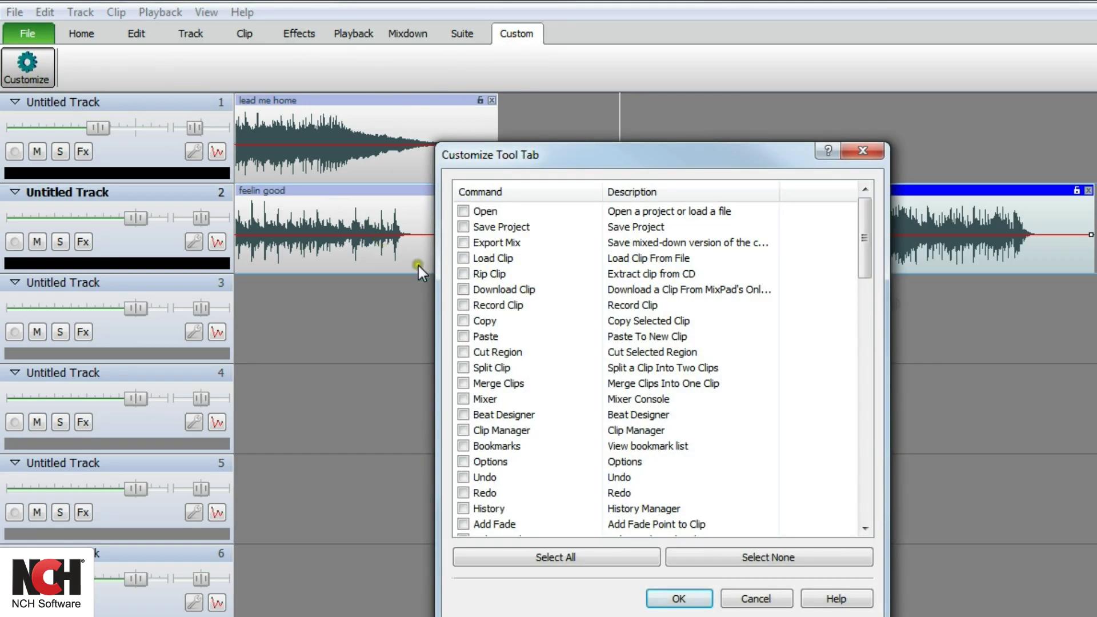
left_click(466, 269)
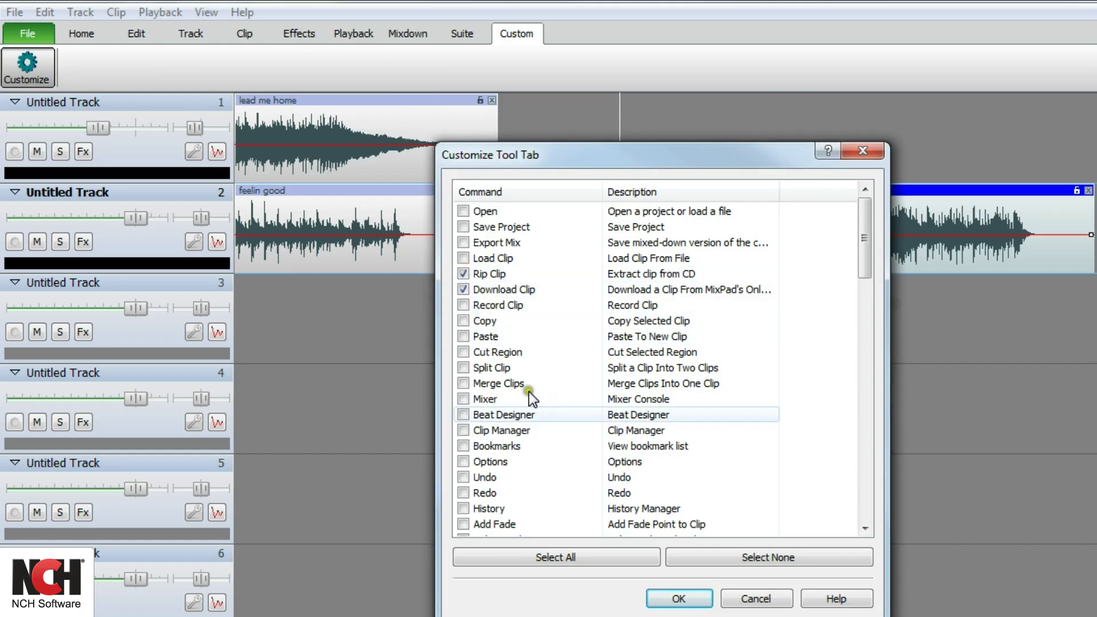
left_click(686, 600)
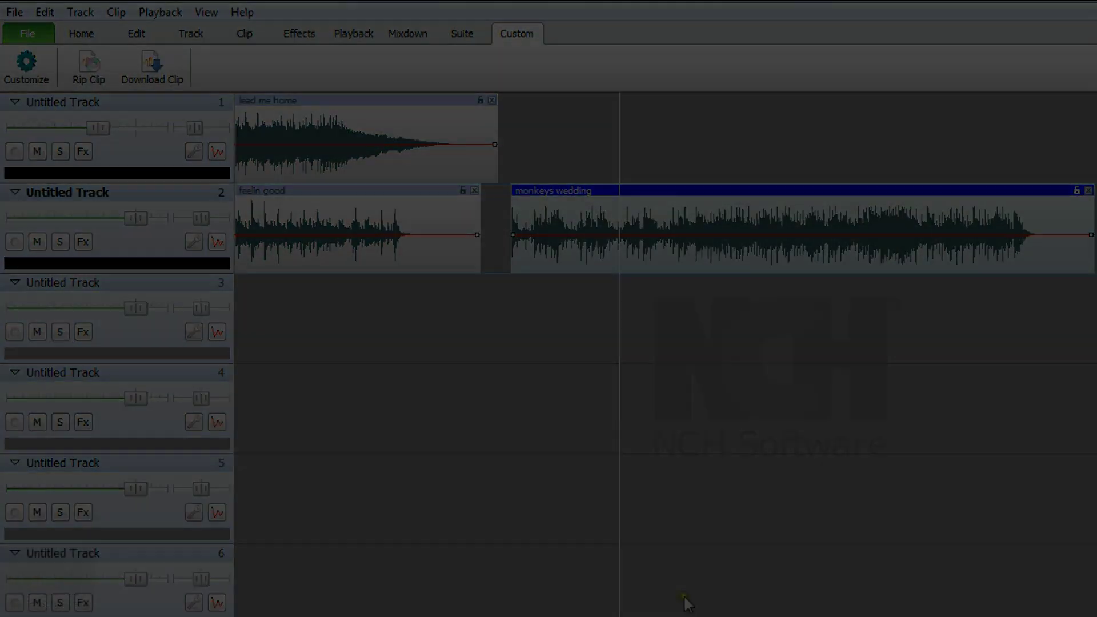